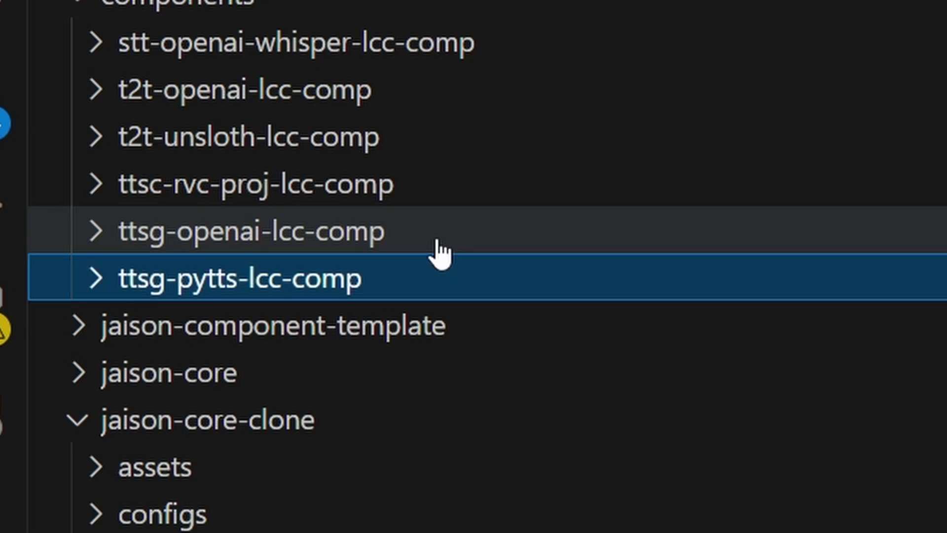
- Open ttsg-openai-lcc-comp/src/main.py and select its code down to the TTSC for loop
click(434, 249)
click(382, 278)
click(376, 373)
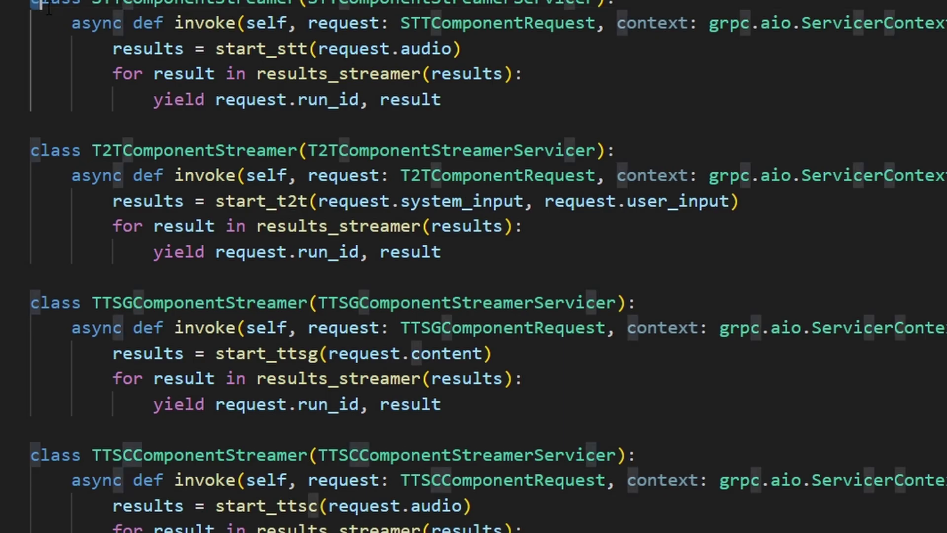
mouse_move(31, 2)
mouse_down()
mouse_move(345, 253)
mouse_move(624, 529)
mouse_up()
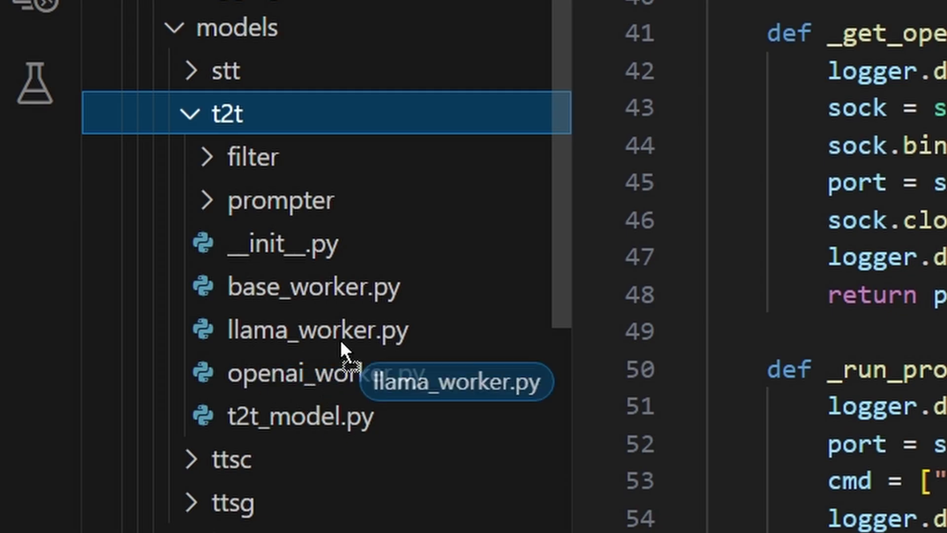
- Bring up the 2025-01-14_sys_main.log ERROR lines from get_response_from_audio streaming from the stt component
mouse_move(340, 339)
mouse_down()
mouse_move(349, 294)
mouse_move(304, 315)
mouse_up()
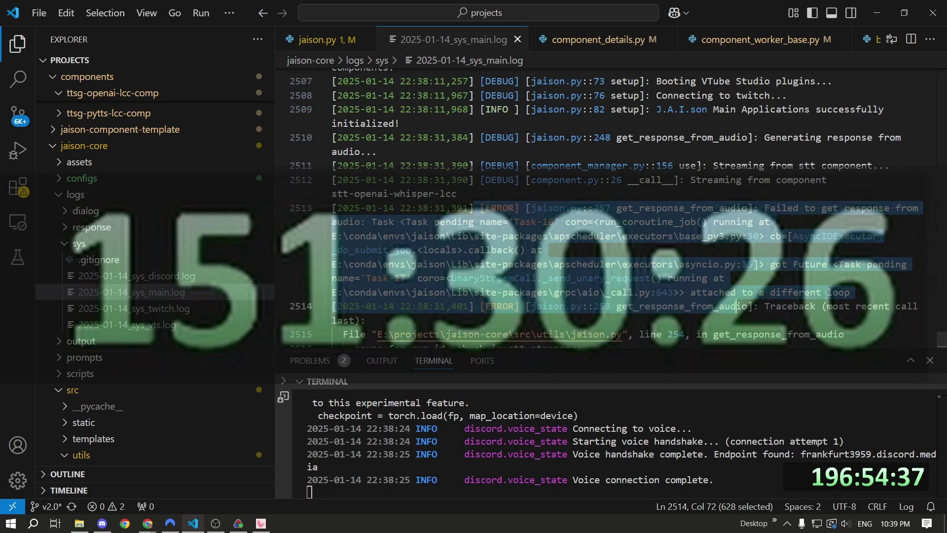
click(548, 249)
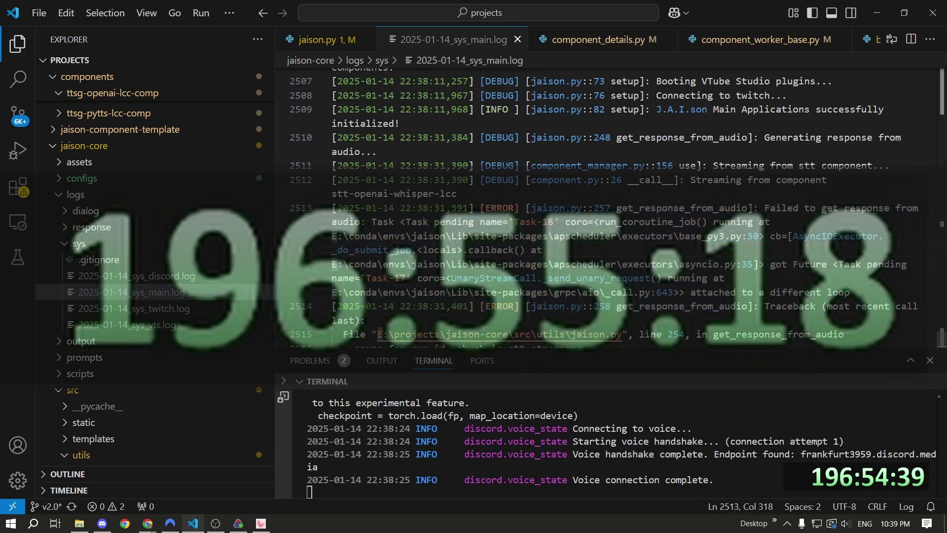